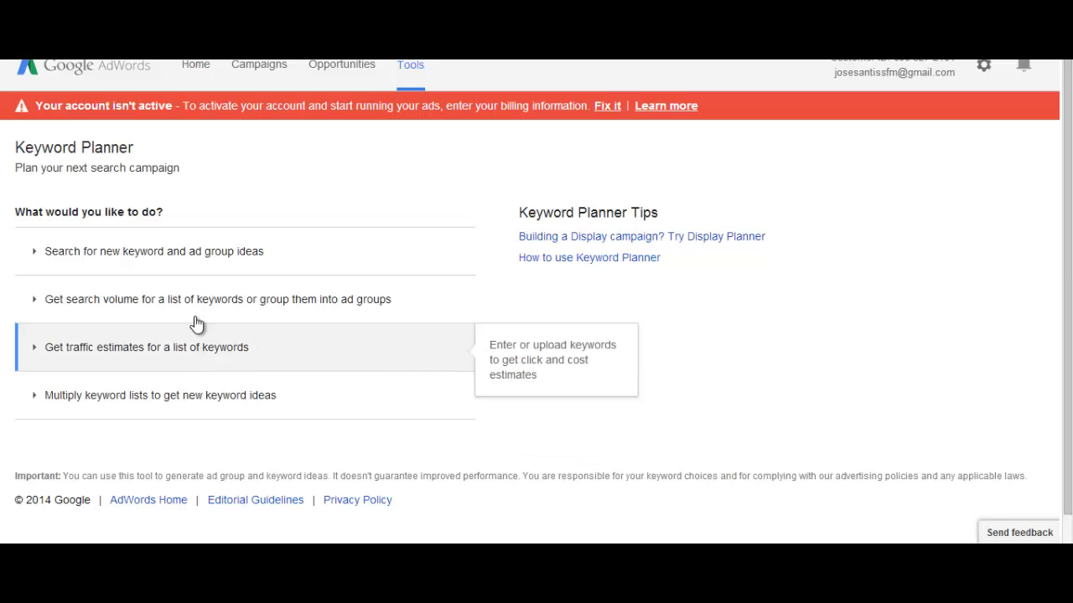
Start a search for new keyword and ad group ideas with "fender guitars" as the product or service
{"action": "left_click", "coordinate": [186, 261]}
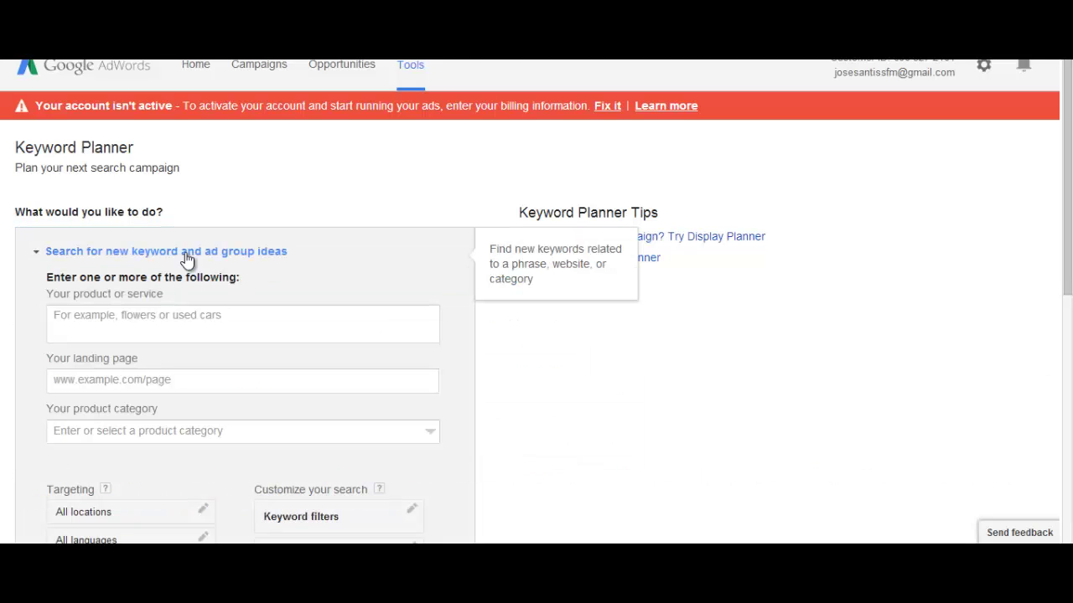
{"action": "left_click", "coordinate": [143, 330]}
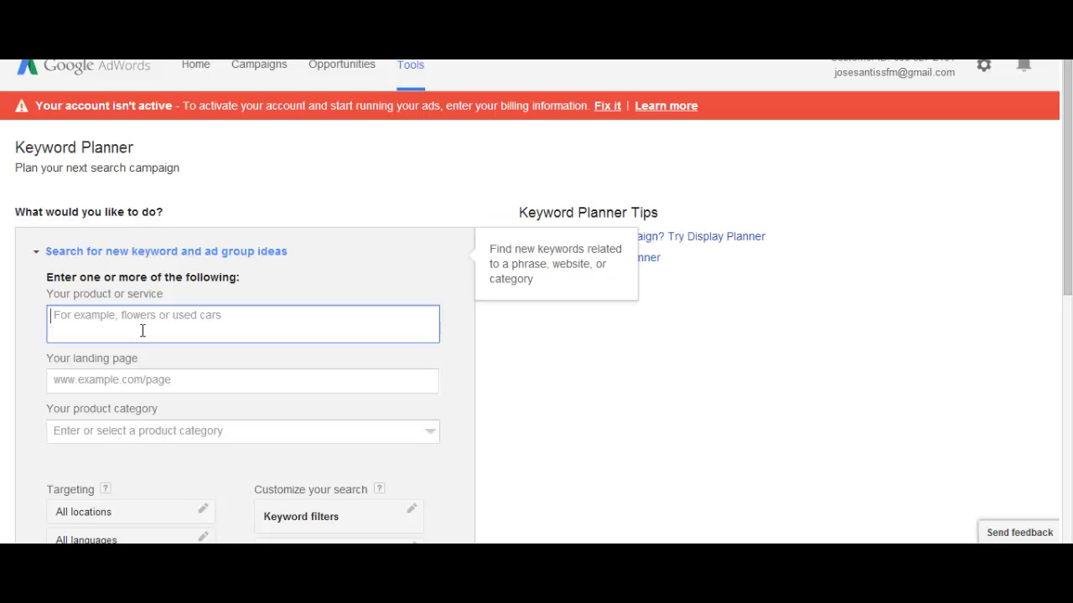
{"action": "type", "text": "fender guitar"}
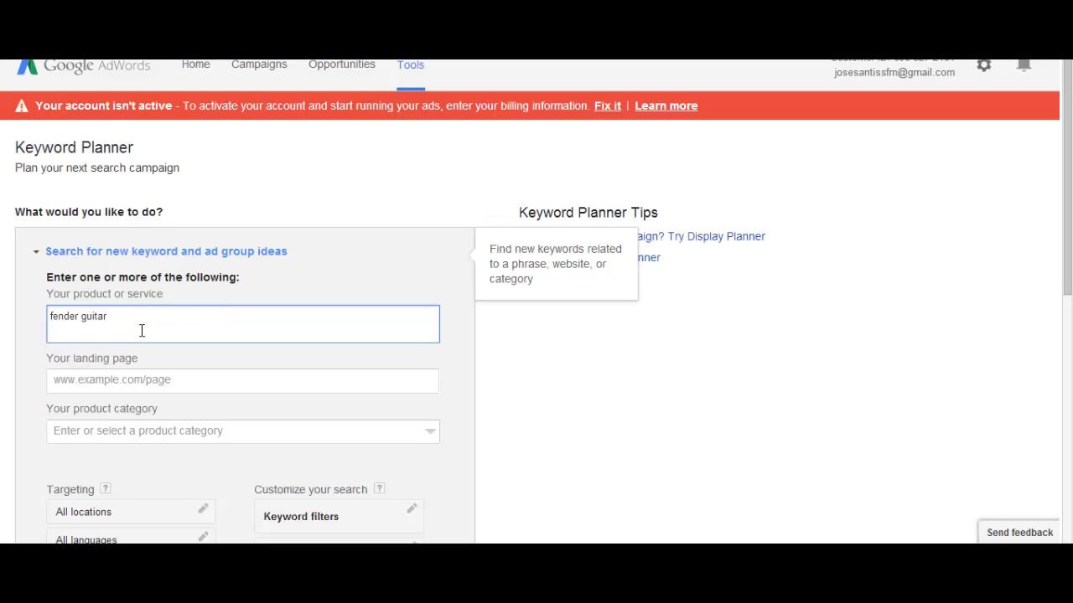
{"action": "type", "text": "s"}
Check the location targeting options for the keyword search and close them without adding a location
{"action": "left_click_drag", "start_coordinate": [1069, 258], "coordinate": [1070, 343]}
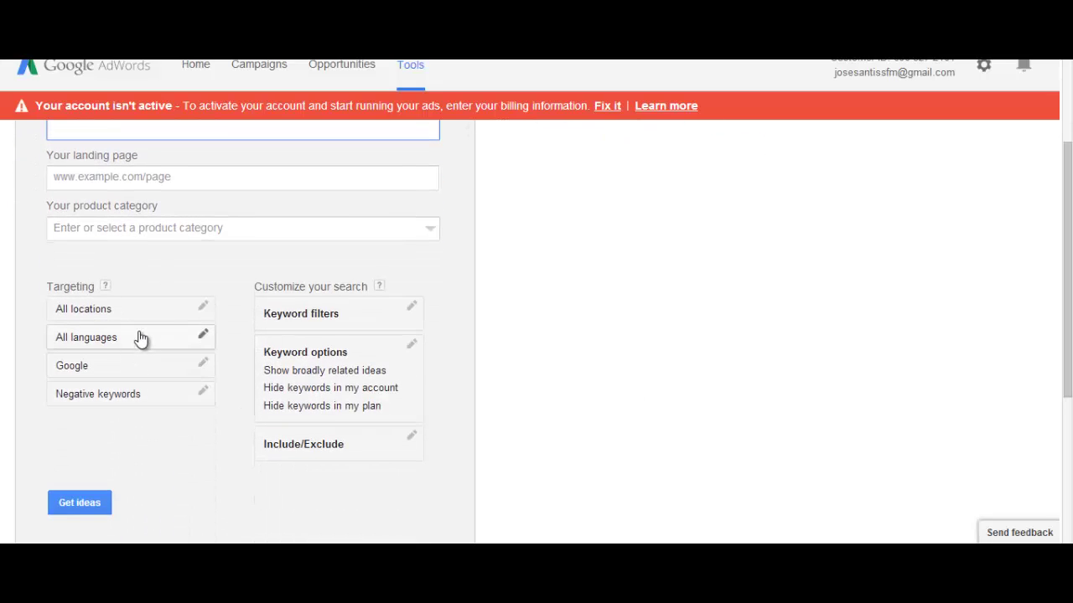
{"action": "left_click", "coordinate": [204, 320]}
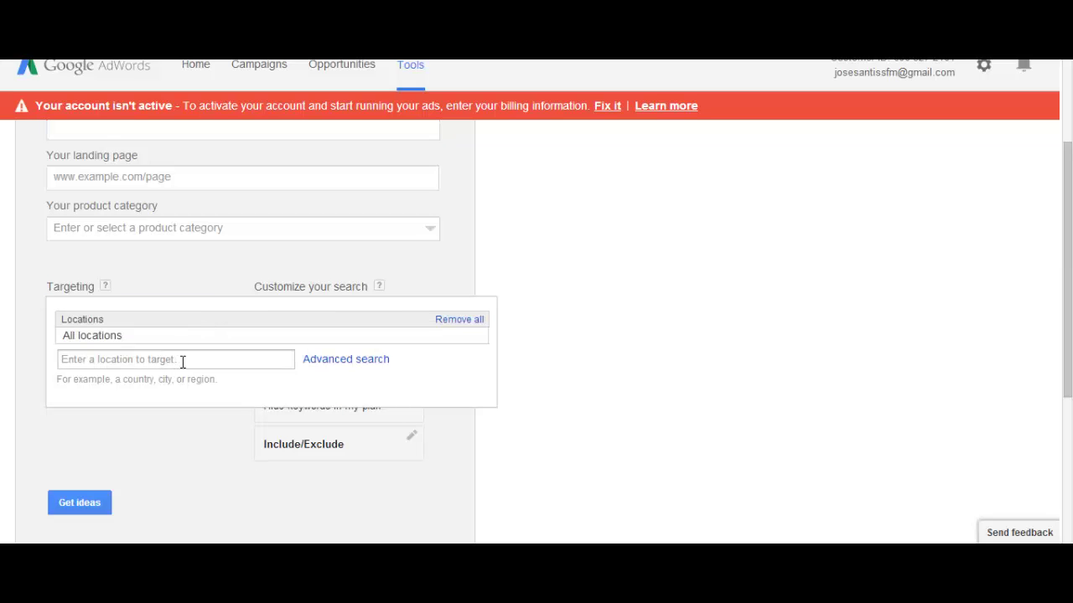
{"action": "left_click", "coordinate": [610, 356]}
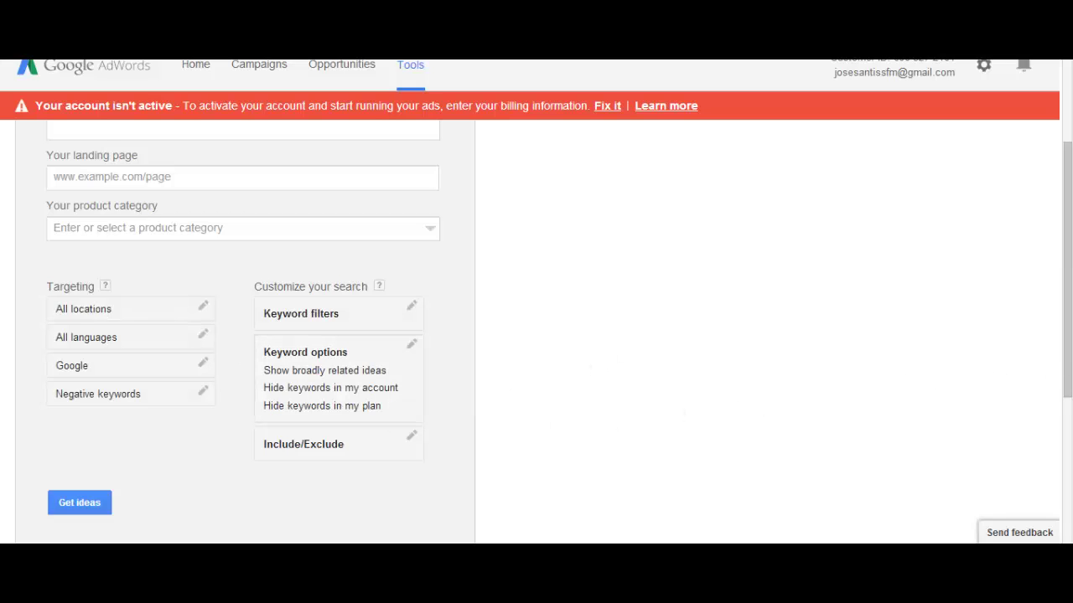
Set the language targeting of the keyword search to English
{"action": "scroll", "coordinate": [1070, 359], "scroll_direction": "down", "scroll_amount": 1}
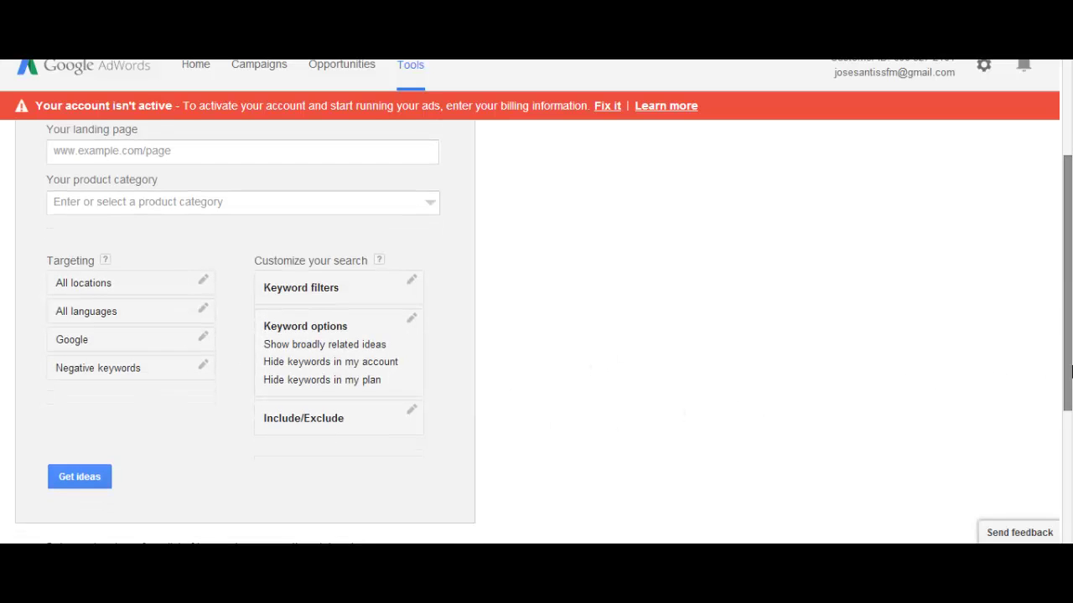
{"action": "left_click", "coordinate": [205, 315]}
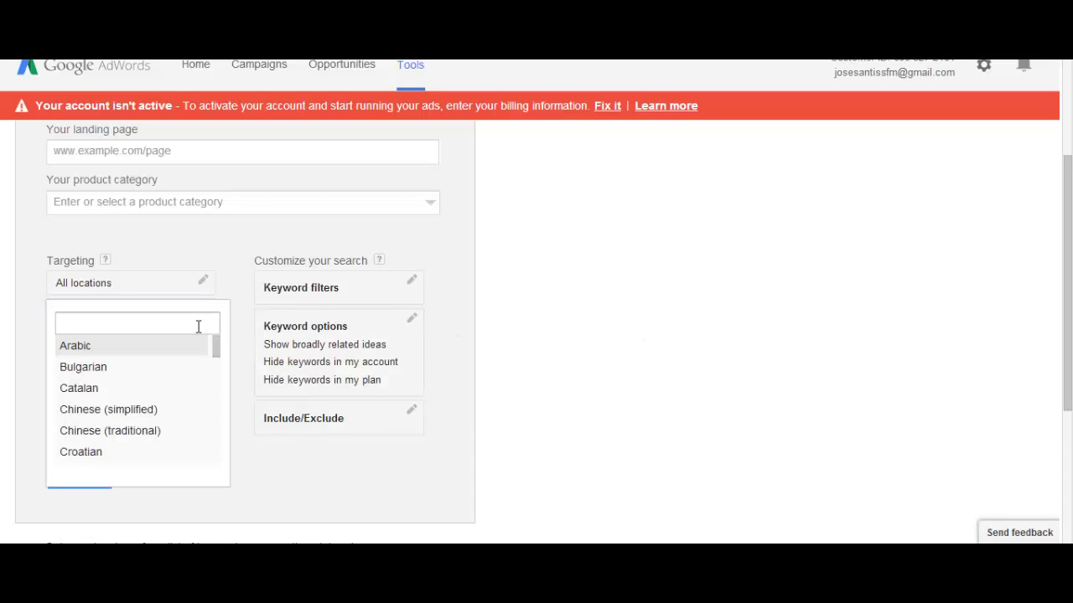
{"action": "left_click", "coordinate": [199, 326]}
{"action": "type", "text": "eng"}
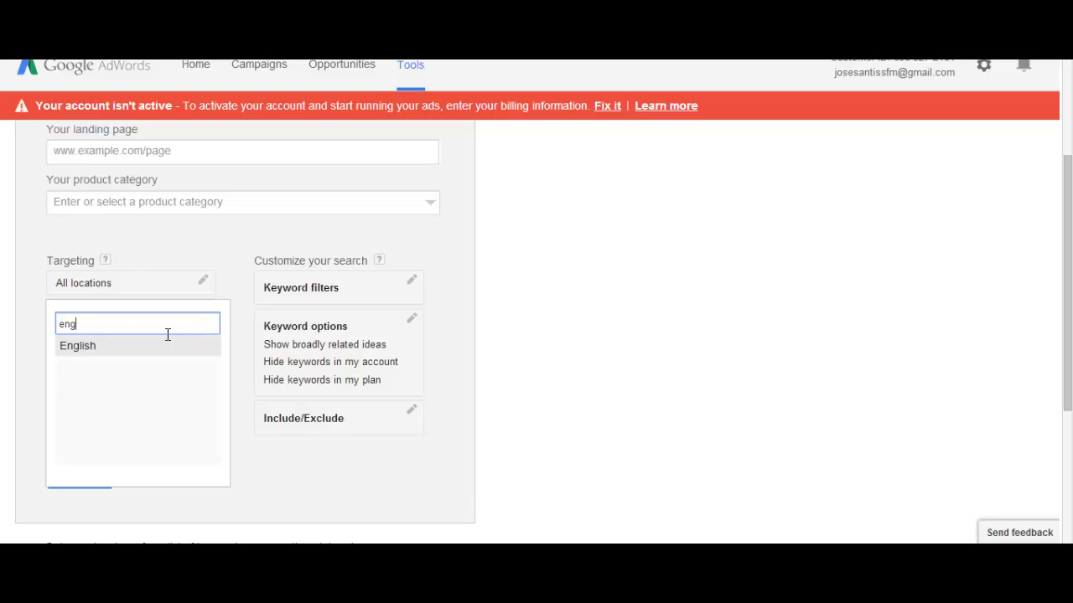
{"action": "left_click", "coordinate": [108, 345]}
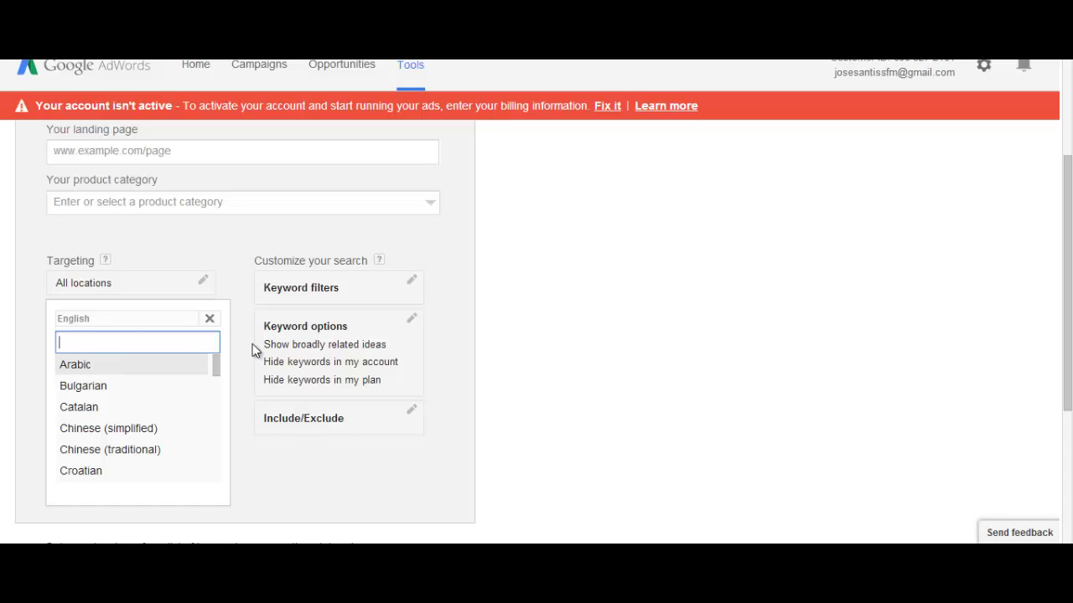
{"action": "left_click", "coordinate": [607, 320]}
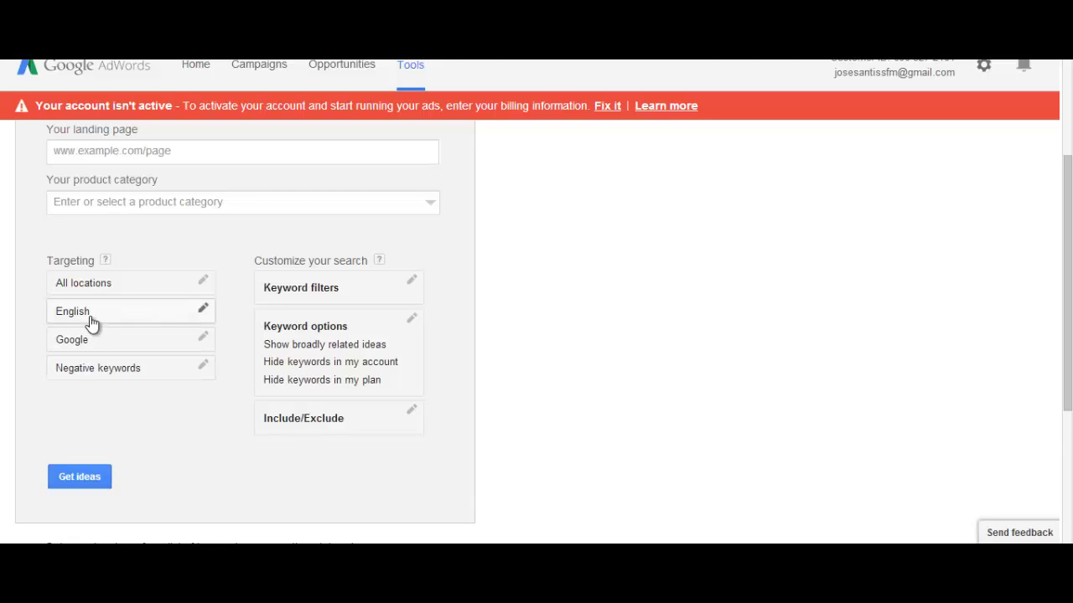
Check the search network targeting options and get the ideas for the entered product
{"action": "left_click", "coordinate": [204, 338]}
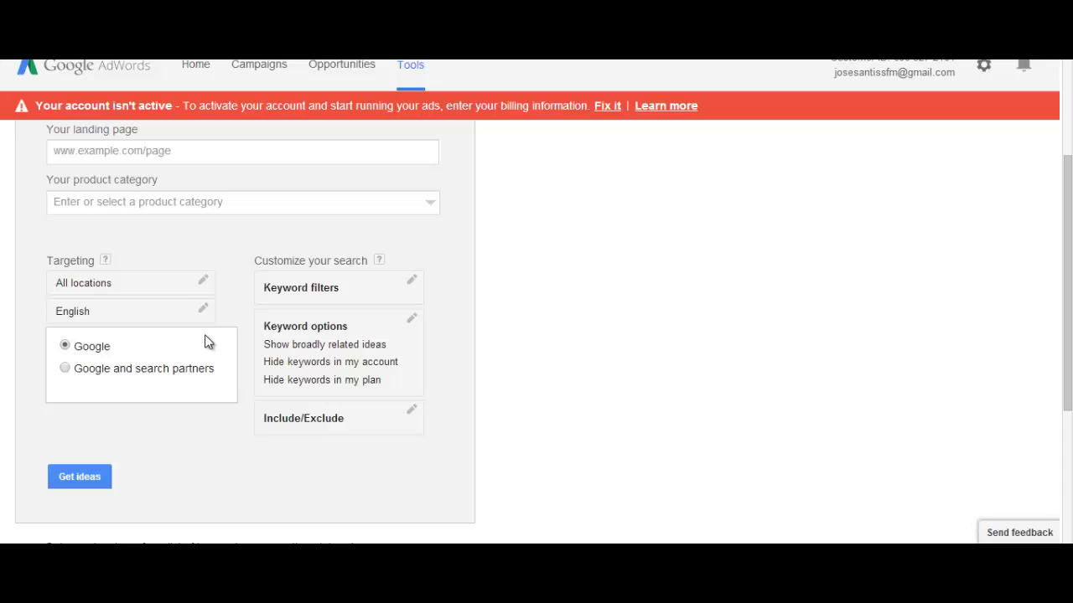
{"action": "left_click", "coordinate": [199, 445]}
{"action": "left_click", "coordinate": [90, 482]}
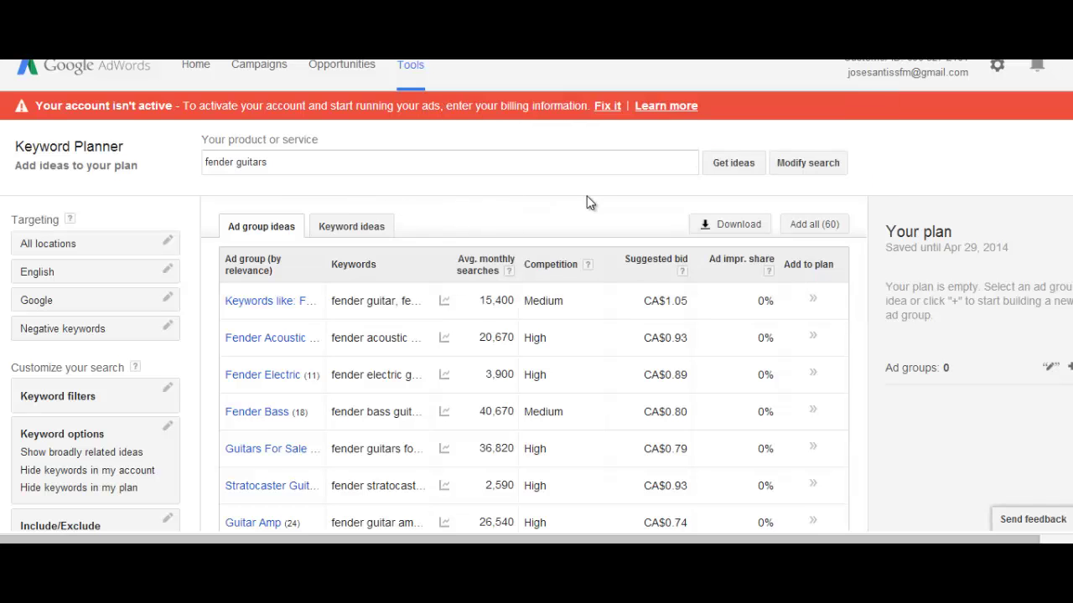
Review the ad group ideas for fender guitars, comparing their keywords, average monthly searches, competition and suggested bids
{"action": "left_click", "coordinate": [265, 168]}
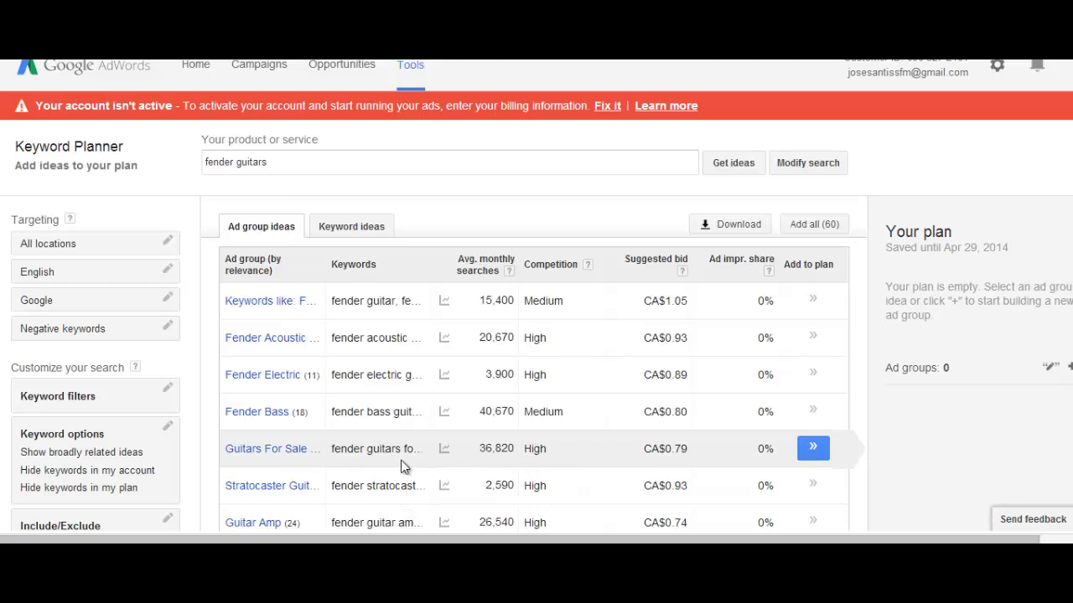
{"action": "mouse_move", "coordinate": [445, 338]}
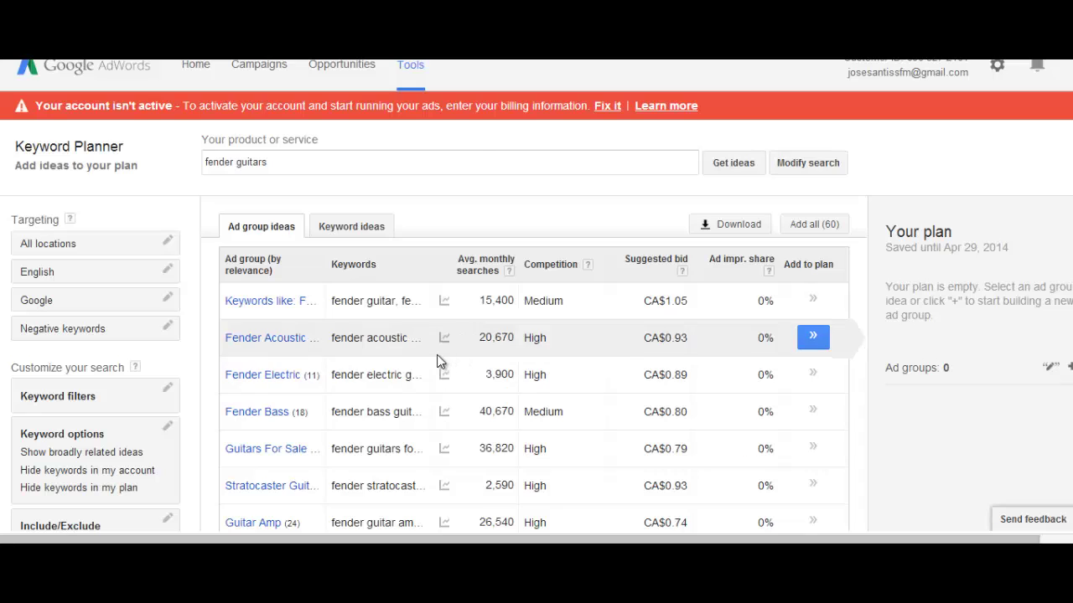
{"action": "mouse_move", "coordinate": [444, 301]}
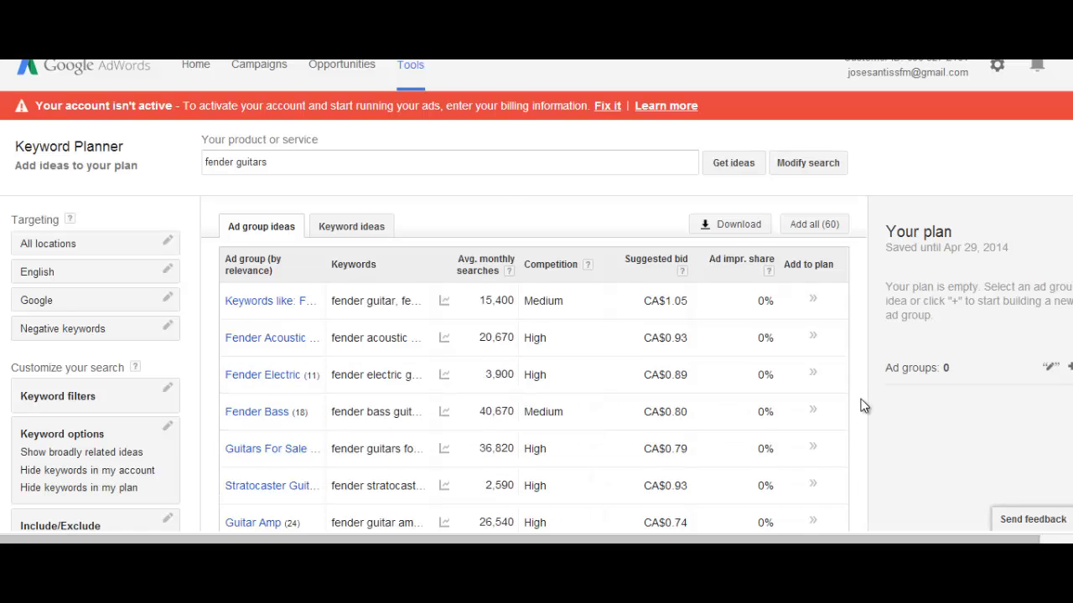
{"action": "scroll", "coordinate": [862, 402], "scroll_direction": "down", "scroll_amount": 3}
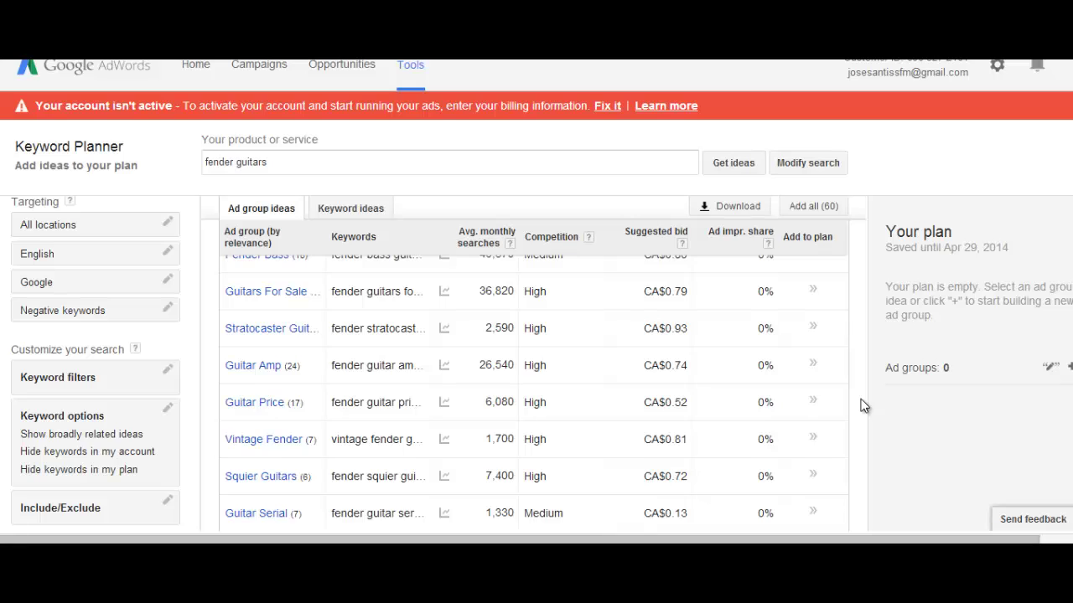
{"action": "scroll", "coordinate": [862, 406], "scroll_direction": "down", "scroll_amount": 2}
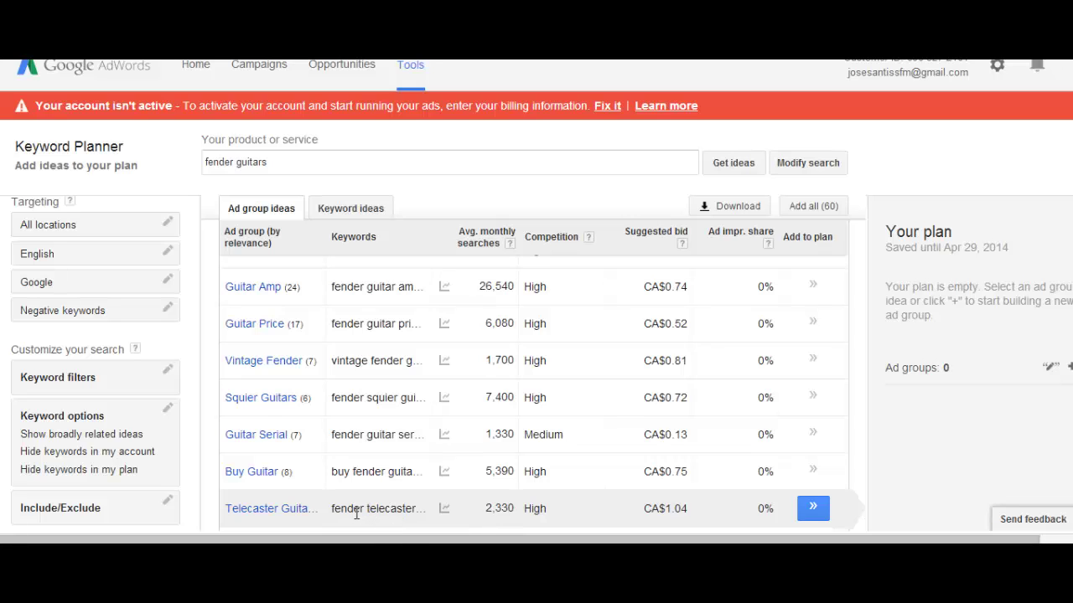
{"action": "mouse_move", "coordinate": [444, 508]}
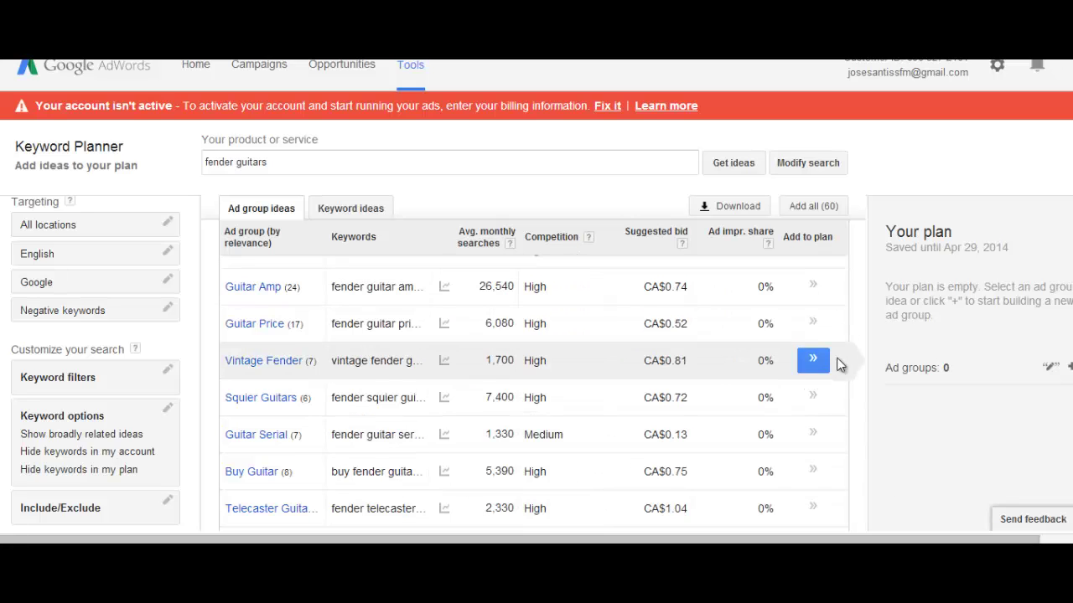
{"action": "scroll", "coordinate": [859, 331], "scroll_direction": "up", "scroll_amount": 3}
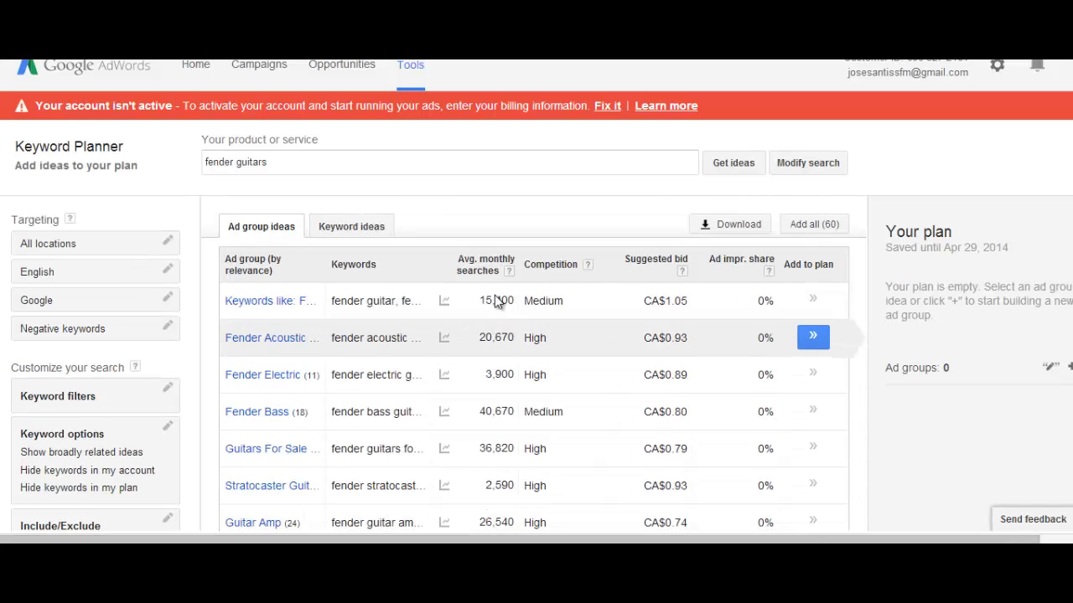
Sort the ad group ideas by average monthly searches and competition in both directions, ending with suggested bid in descending order
{"action": "left_click", "coordinate": [493, 274]}
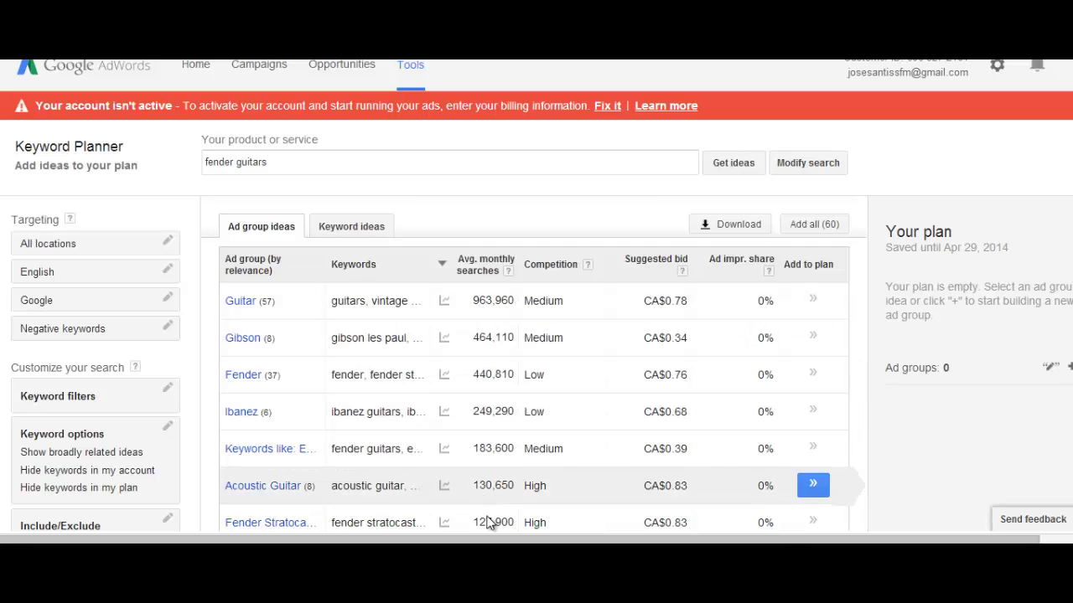
{"action": "left_click", "coordinate": [479, 275]}
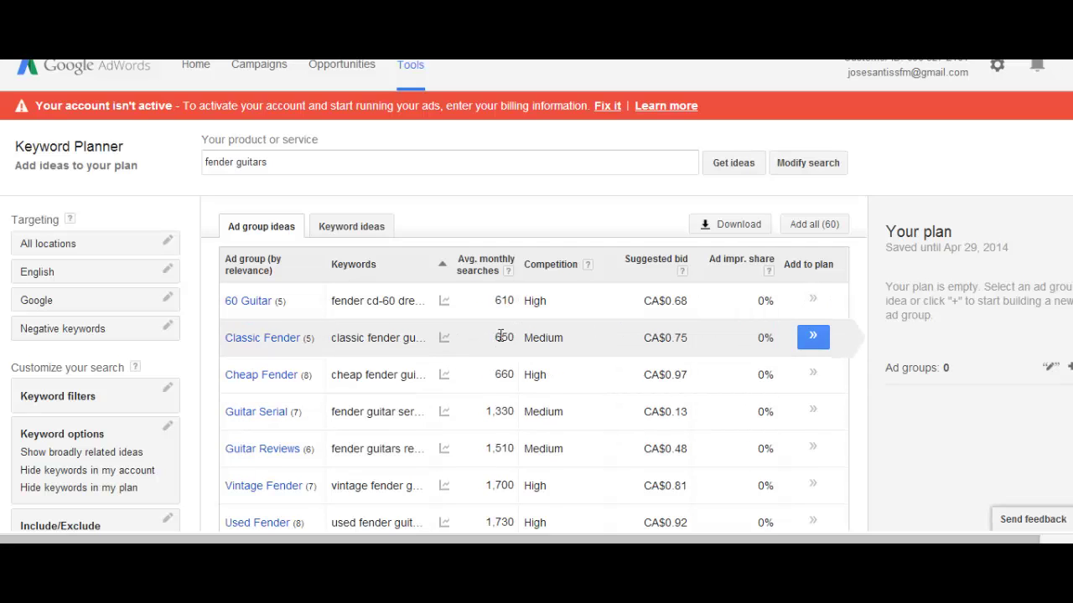
{"action": "left_click", "coordinate": [563, 280]}
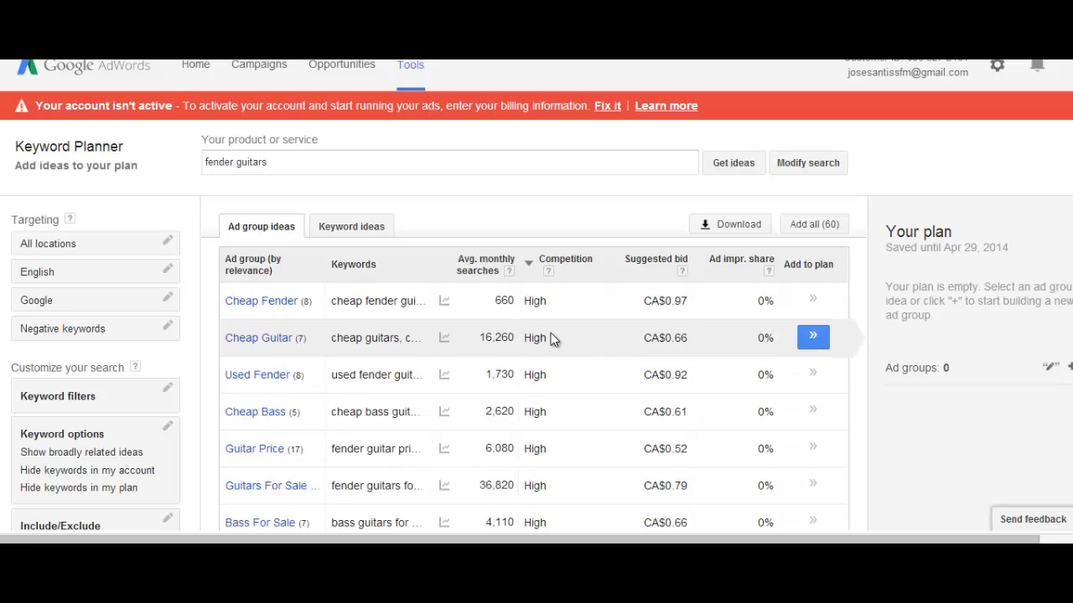
{"action": "left_click", "coordinate": [563, 264]}
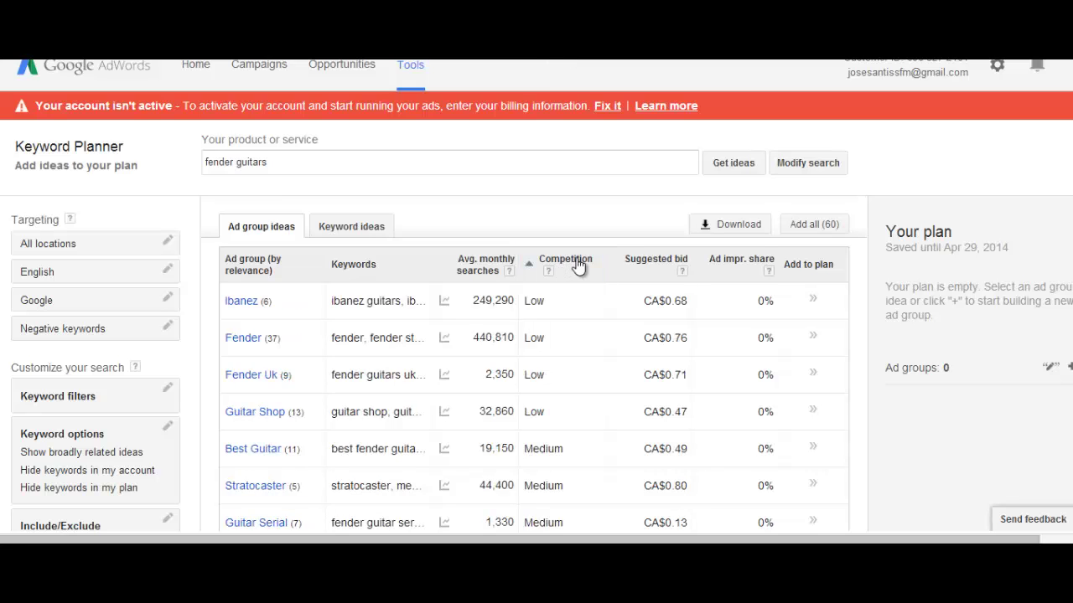
{"action": "left_click", "coordinate": [669, 265]}
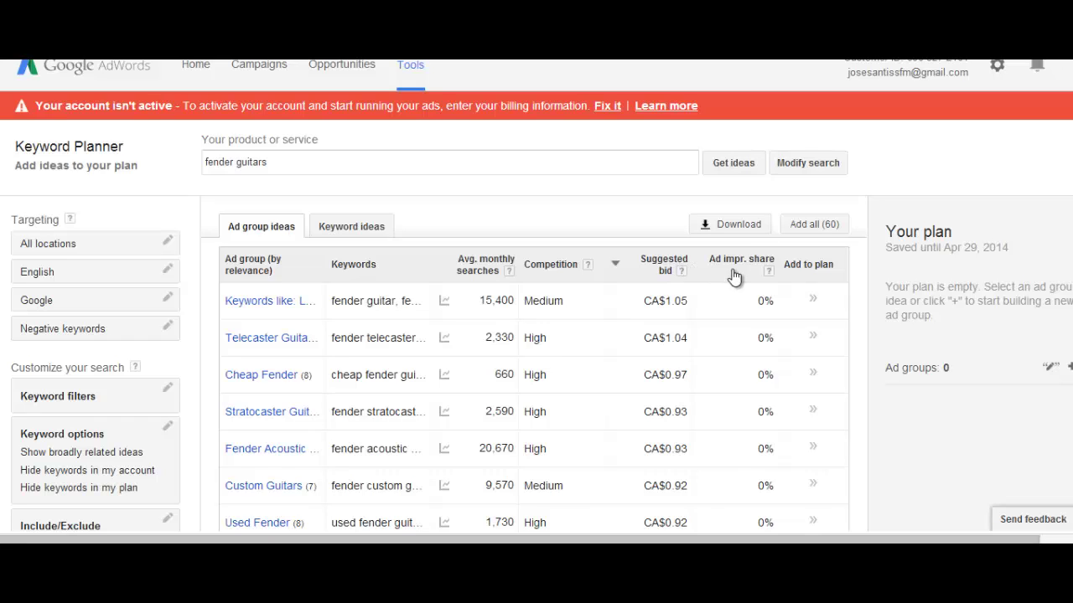
Switch to the keyword ideas and examine the suggested bid for the search term fender guitars
{"action": "double_click", "coordinate": [353, 237]}
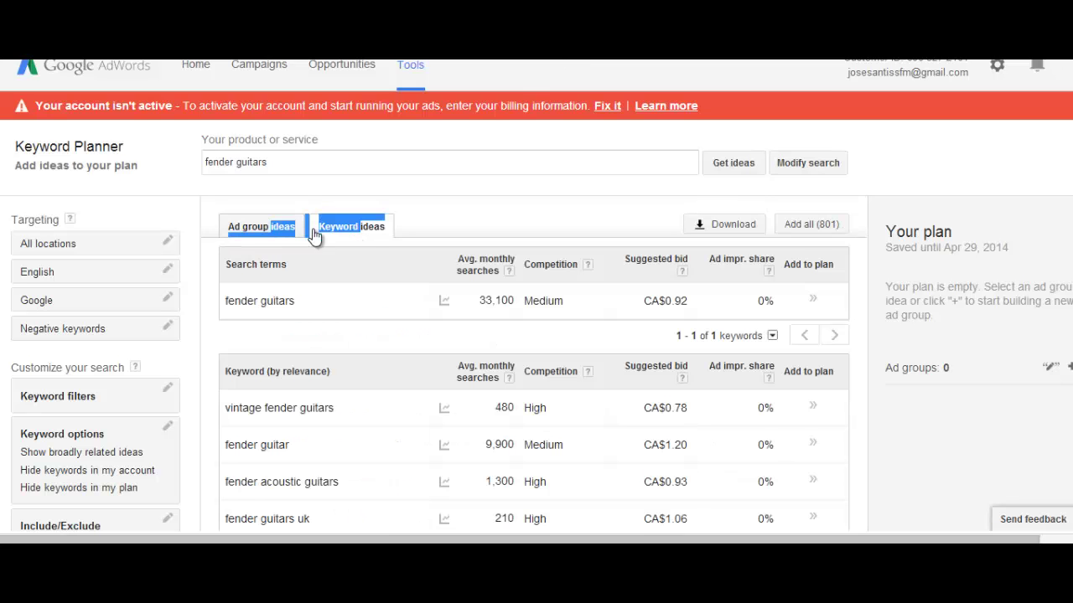
{"action": "left_click", "coordinate": [520, 220]}
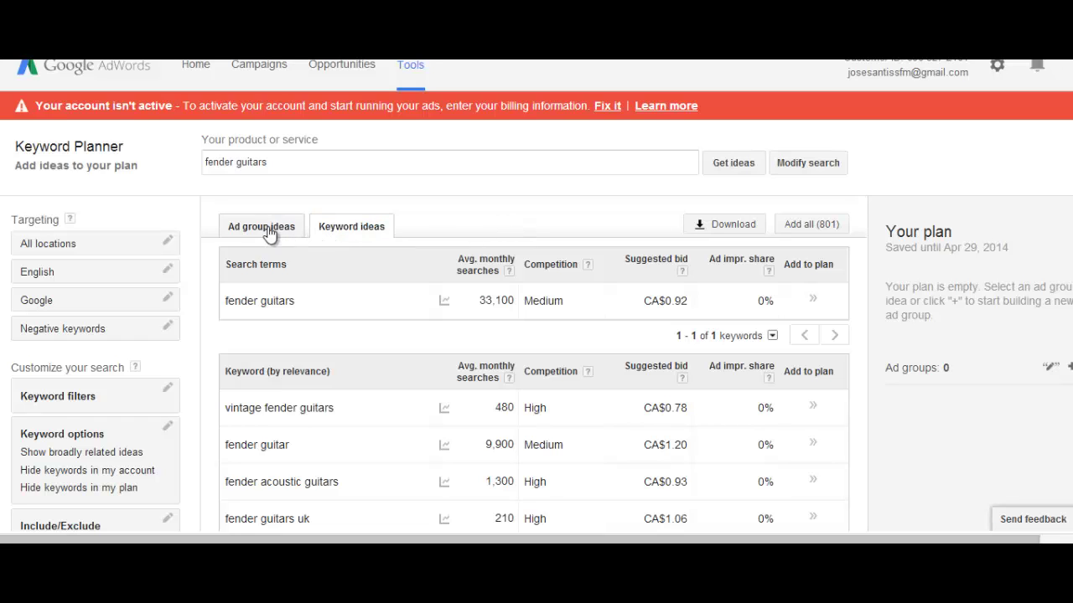
{"action": "left_click", "coordinate": [290, 162]}
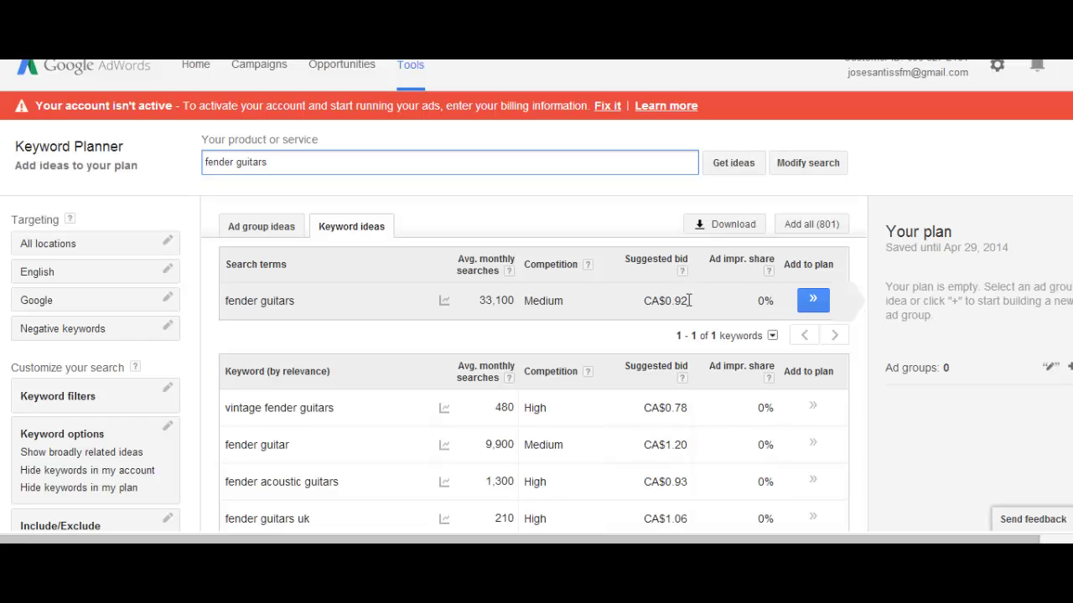
{"action": "left_click_drag", "start_coordinate": [689, 300], "coordinate": [646, 305]}
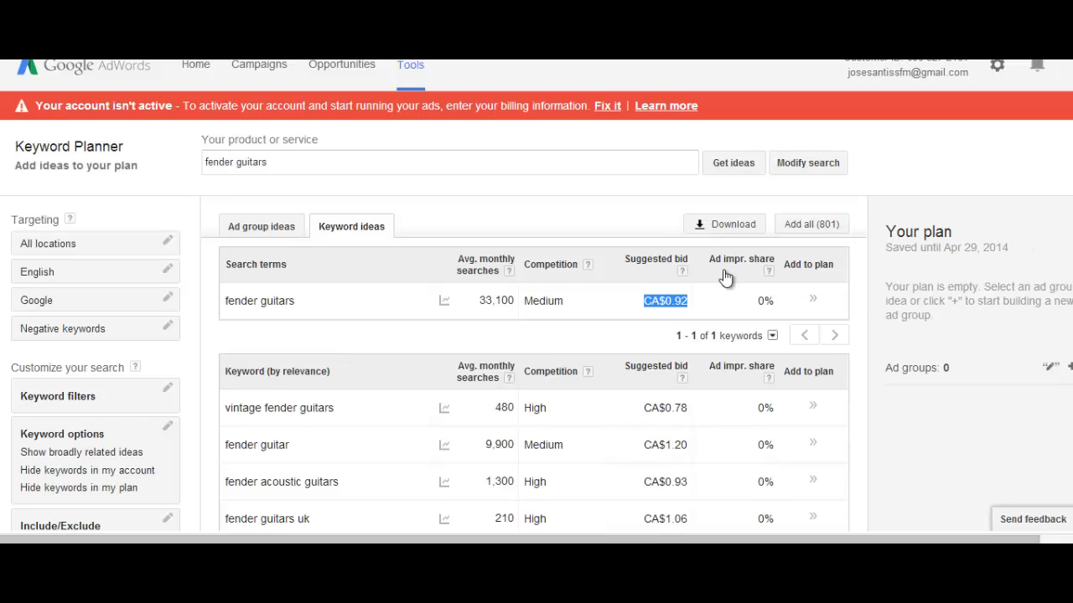
{"action": "left_click", "coordinate": [714, 300]}
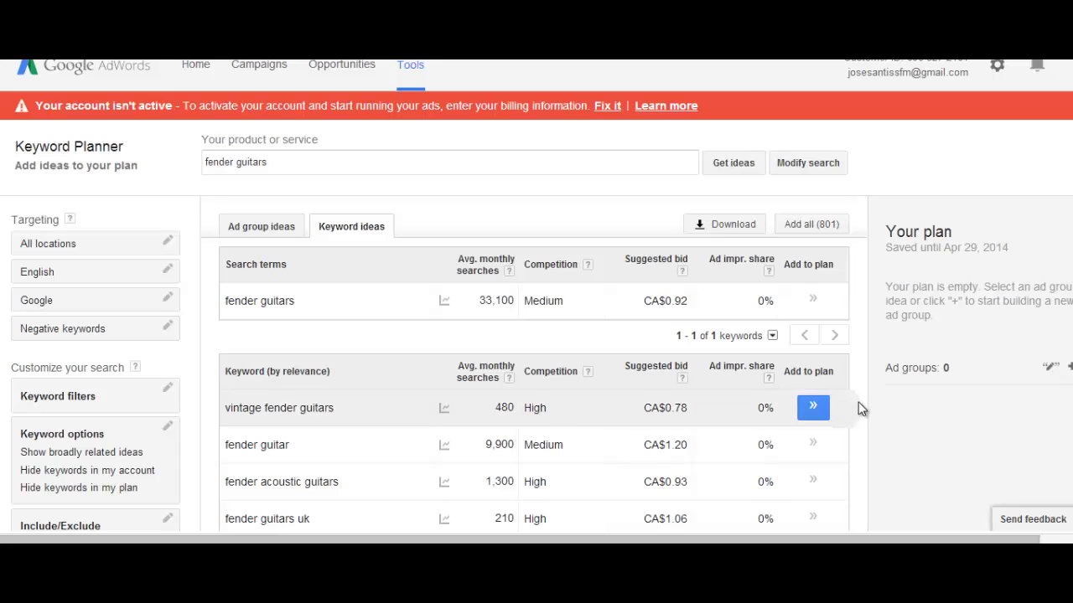
Read through the first page of related keywords sorted by relevance and return to its beginning
{"action": "scroll", "coordinate": [860, 409], "scroll_direction": "down", "scroll_amount": 4}
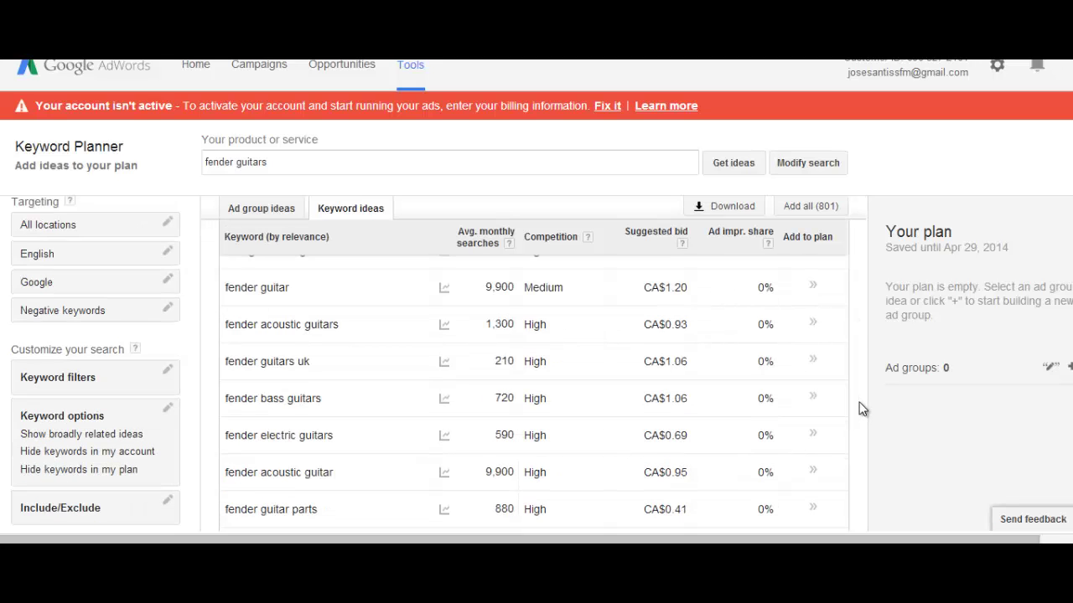
{"action": "scroll", "coordinate": [861, 409], "scroll_direction": "down", "scroll_amount": 10}
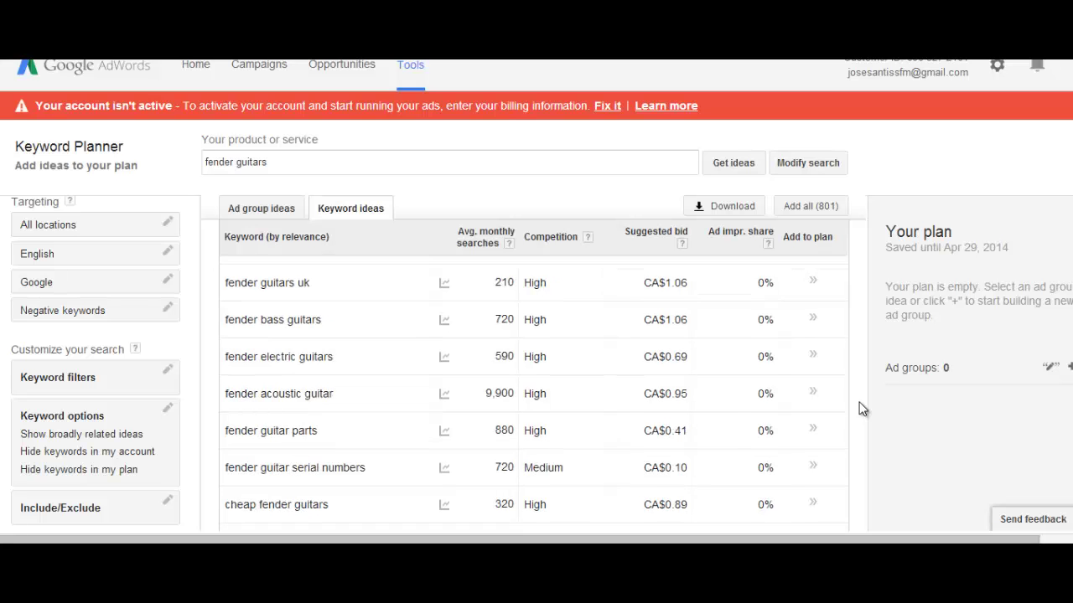
{"action": "scroll", "coordinate": [861, 409], "scroll_direction": "down", "scroll_amount": 10}
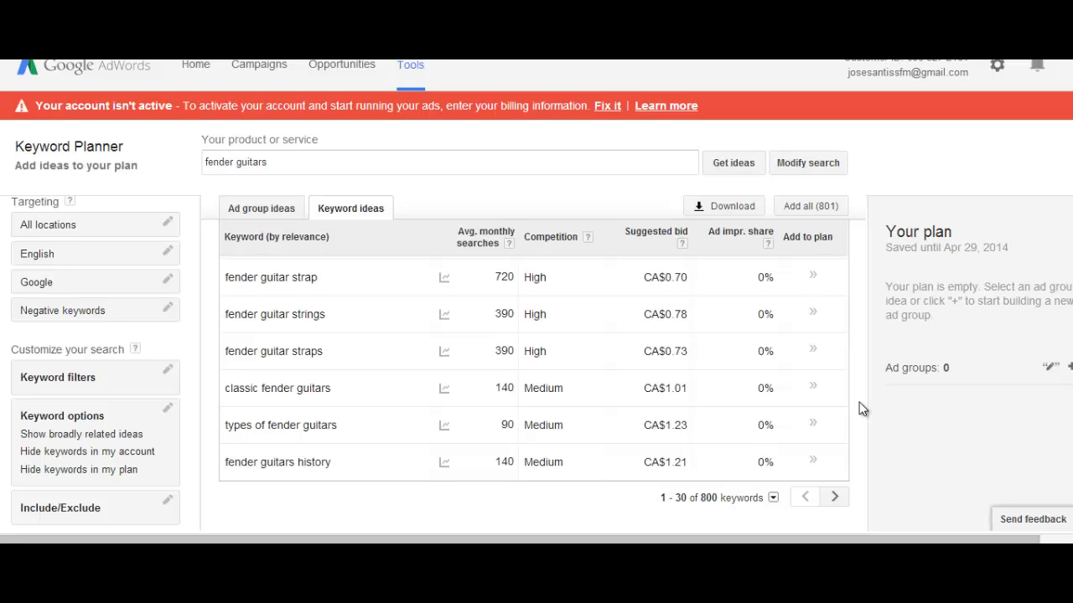
{"action": "scroll", "coordinate": [861, 409], "scroll_direction": "up", "scroll_amount": 15}
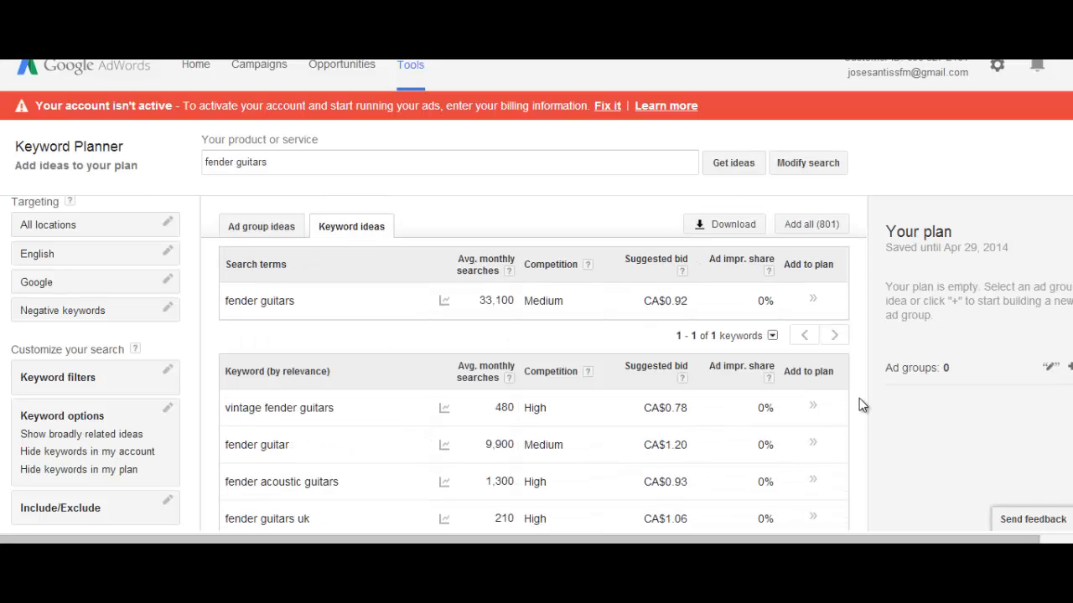
View the account's Home overview and online campaigns, and open the Opportunities page
{"action": "left_click", "coordinate": [201, 74]}
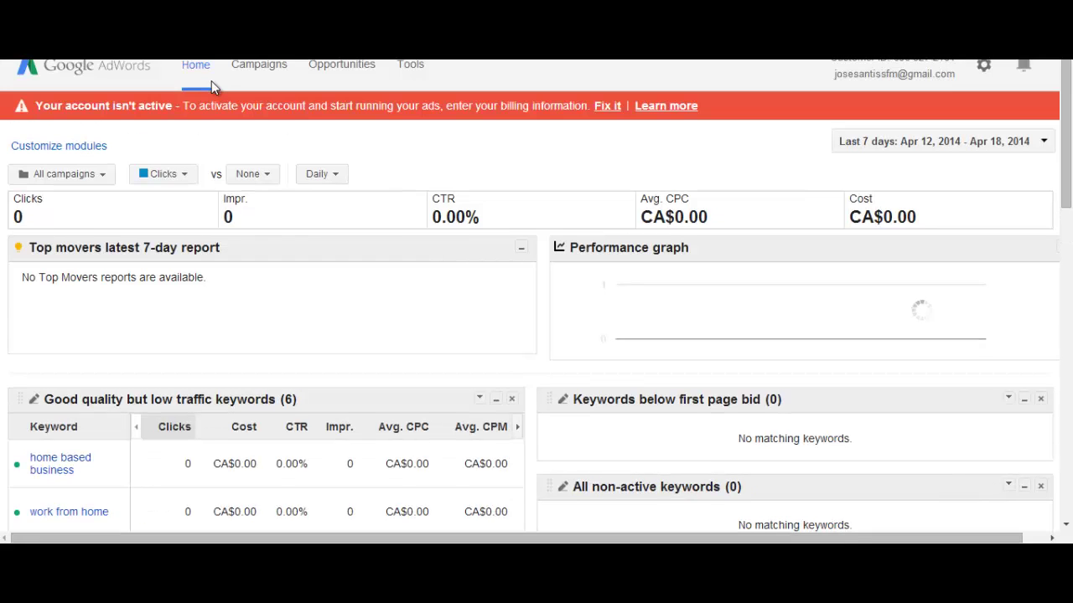
{"action": "left_click", "coordinate": [264, 73]}
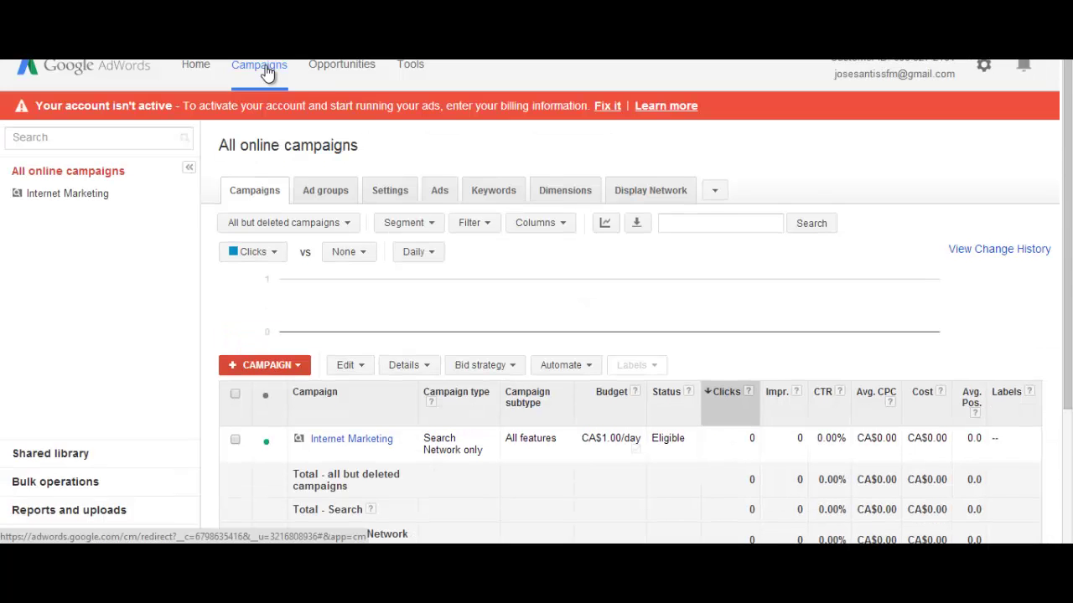
{"action": "left_click", "coordinate": [350, 74]}
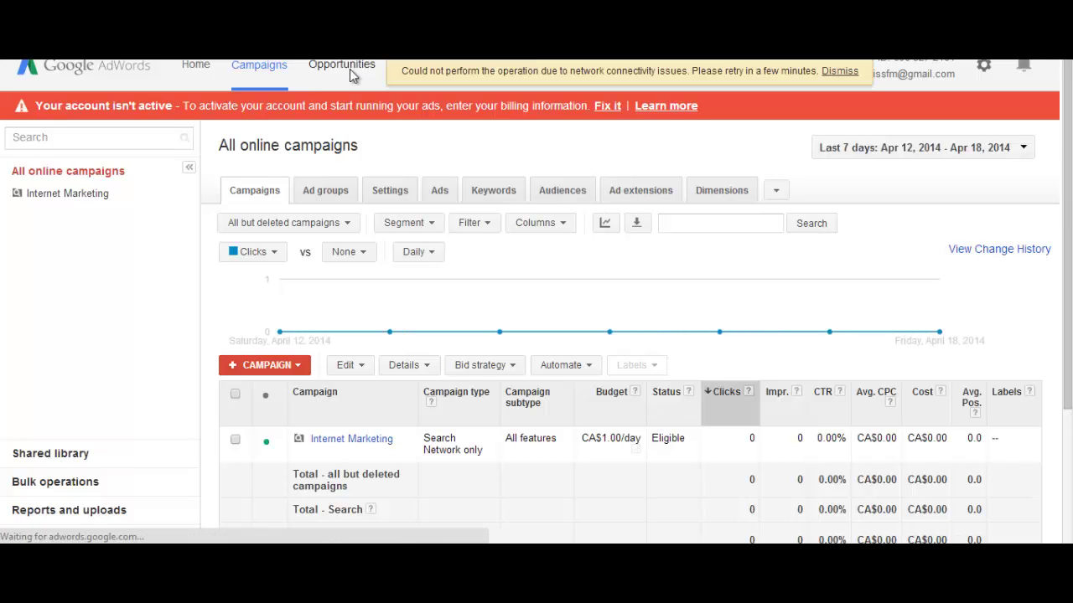